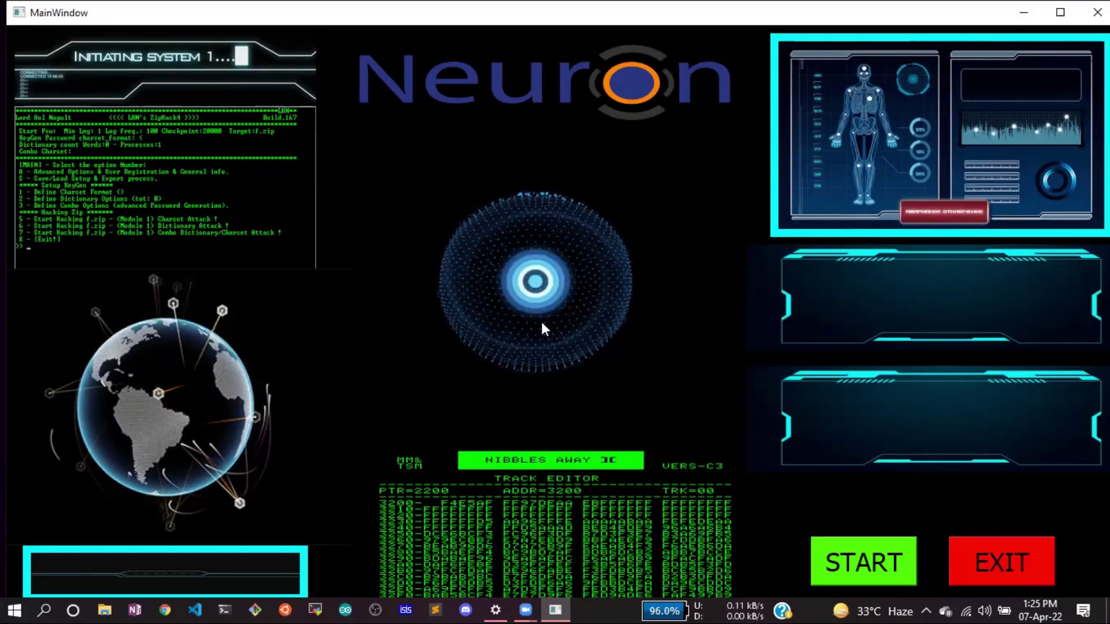
Start the Neuron assistant listening with the green START button.
click(845, 563)
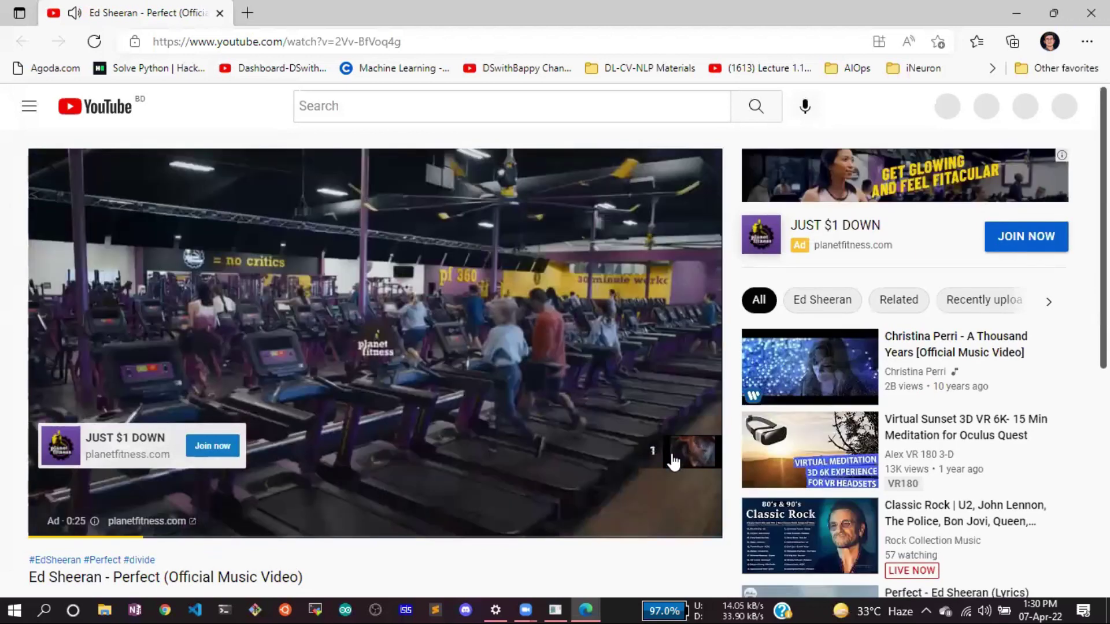
Skip the pre-roll ad so Ed Sheeran's Perfect music video plays.
click(671, 454)
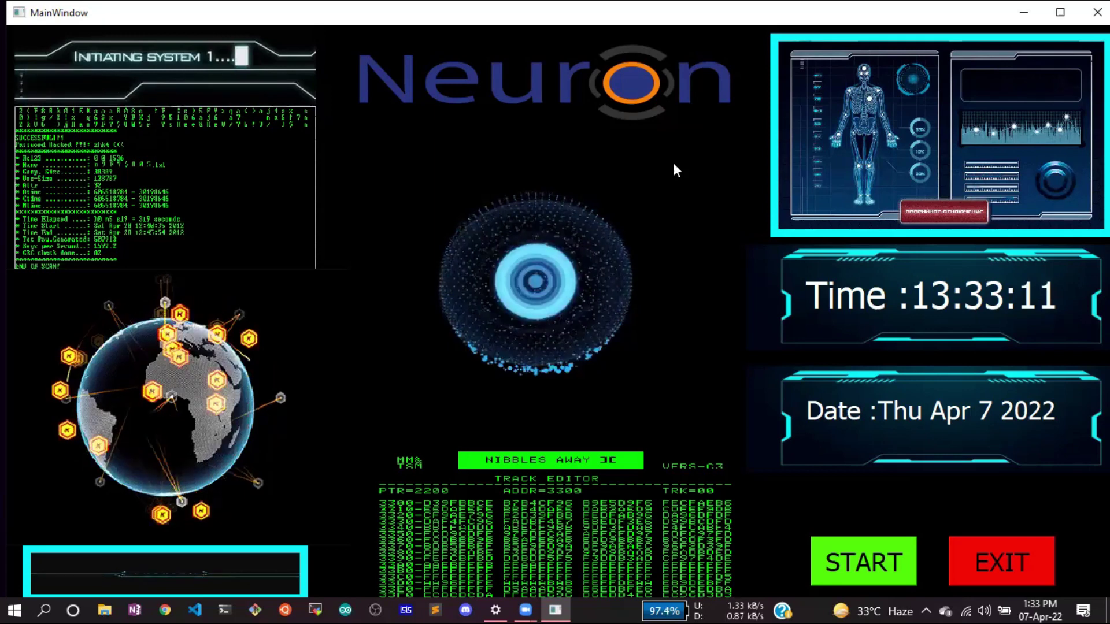
Close the Neuron MainWindow with Alt+F4, leaving the desktop visible.
key(alt+F4)
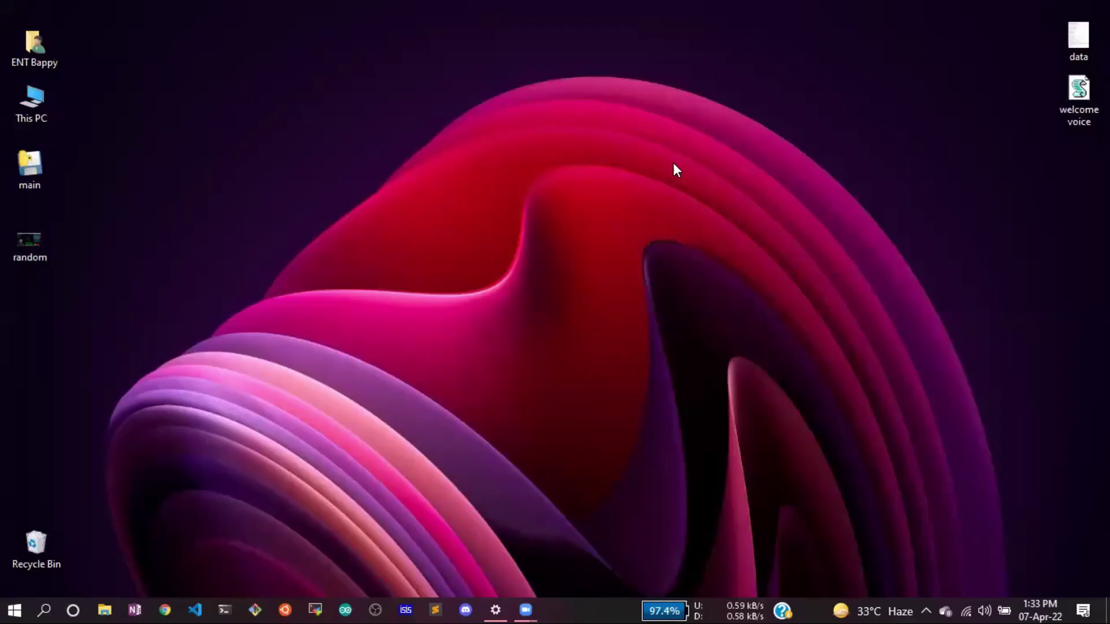